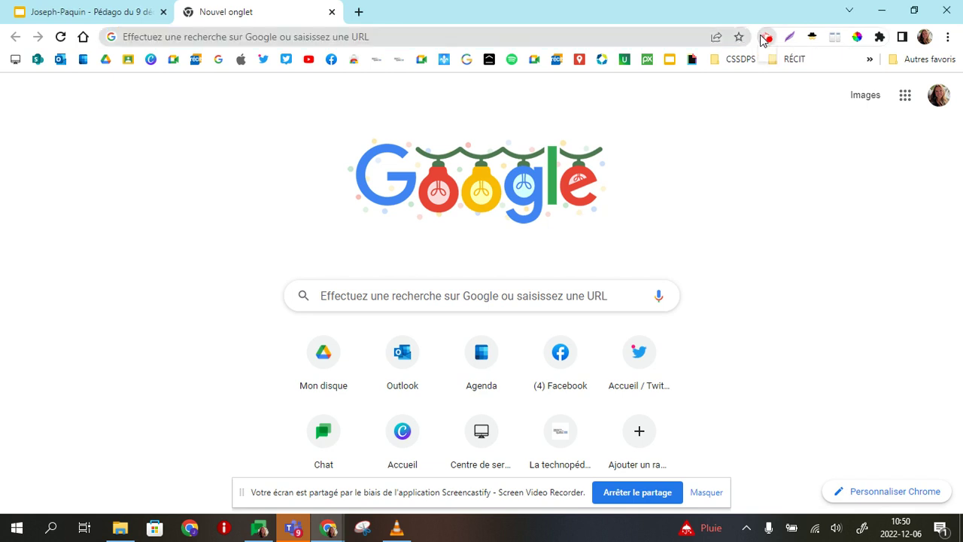
Open the Screencastify My Videos library, and hide the screen-sharing notice and collapse the recording toolbar.
left_click(766, 39)
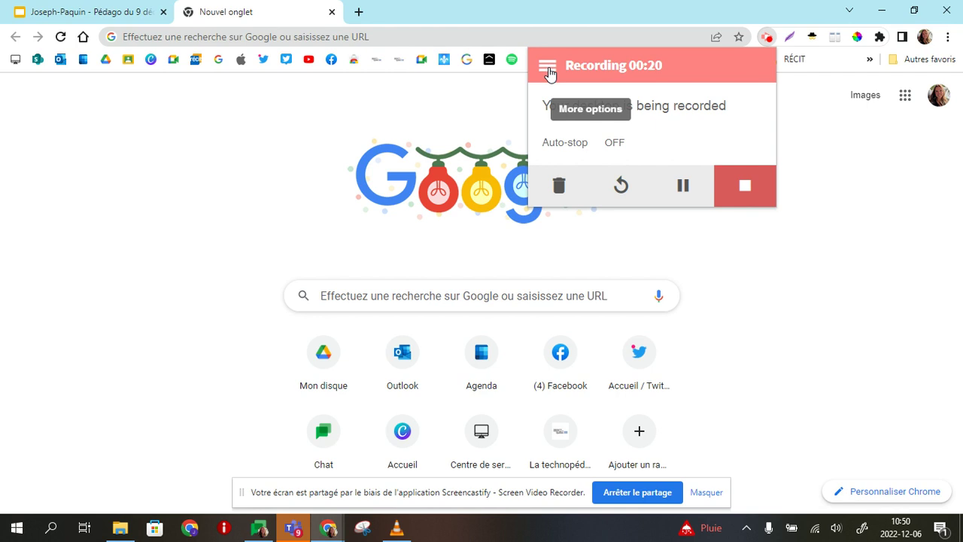
left_click(549, 69)
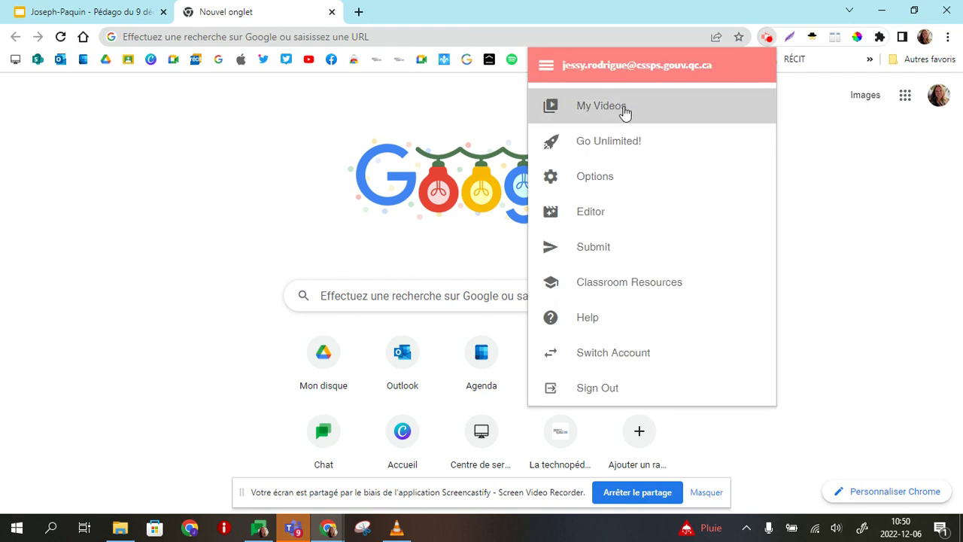
left_click(586, 110)
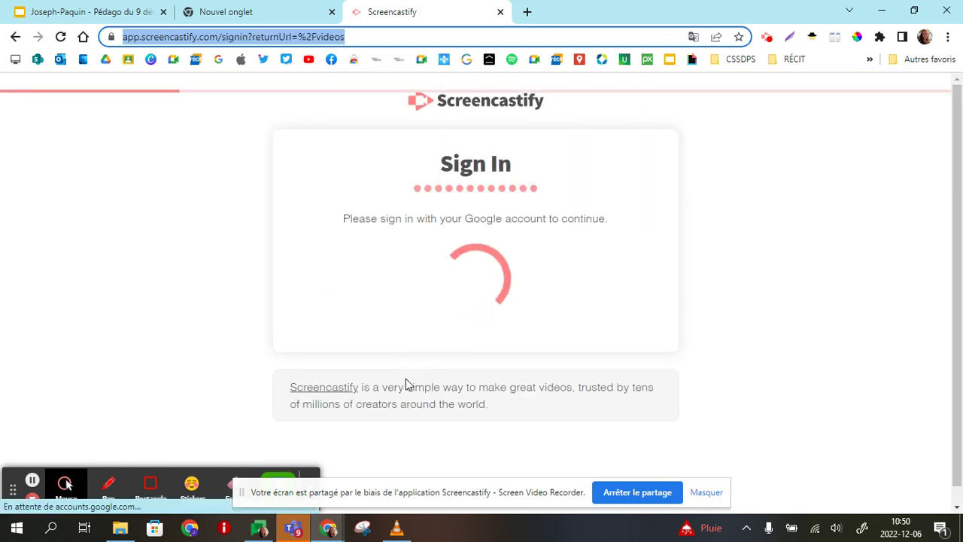
left_click(706, 492)
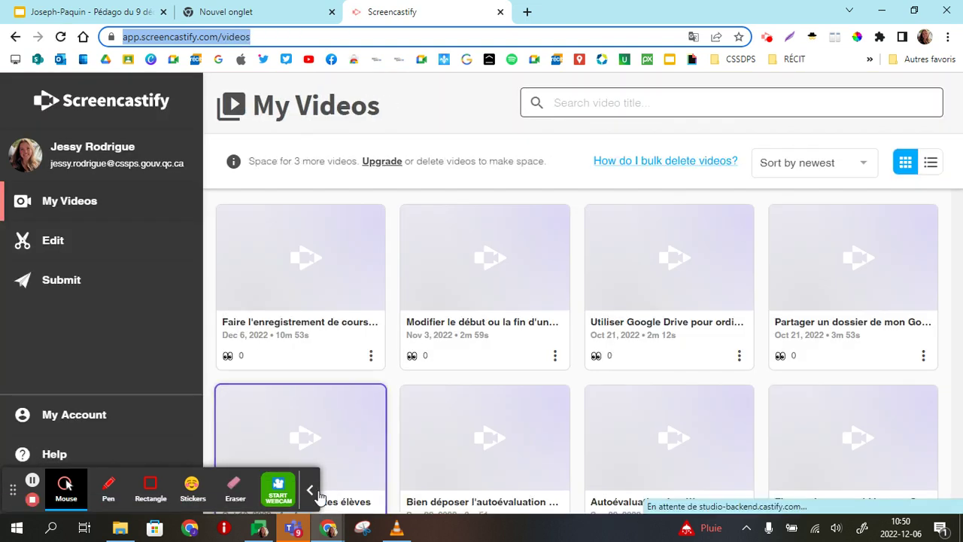
left_click(310, 492)
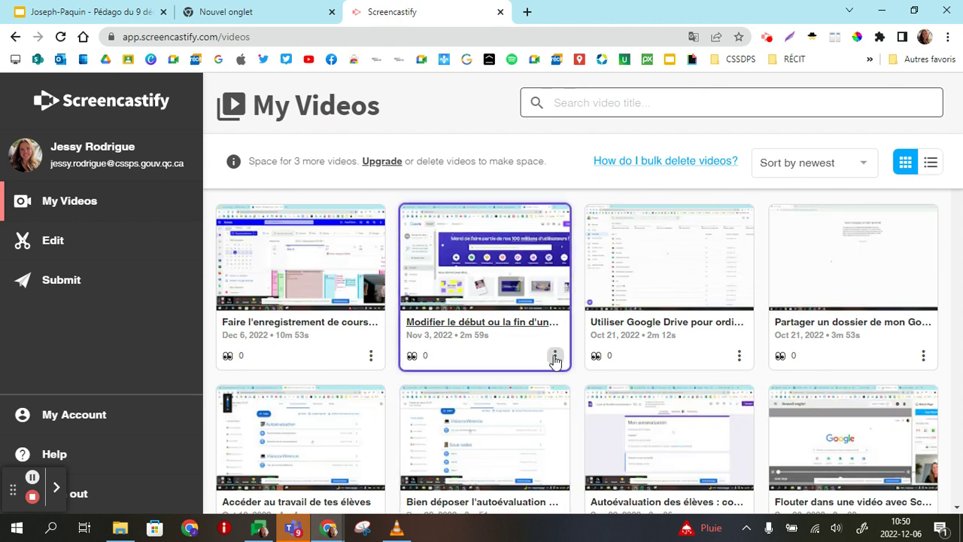
Open the video "Modifier le début ou la fin d'une vidéo dans C..." in the Screencastify editor, with the recording toolbar collapsed.
left_click(465, 222)
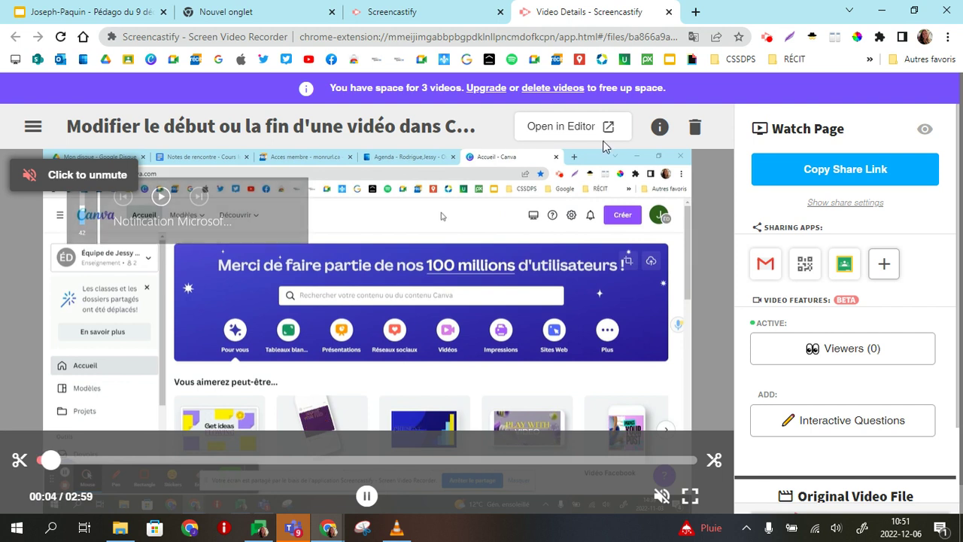
left_click(557, 133)
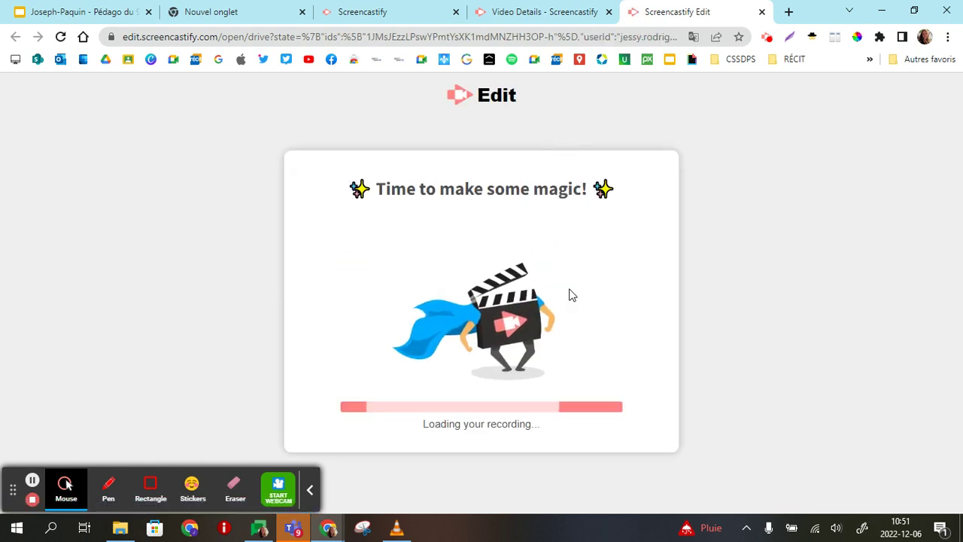
left_click(309, 489)
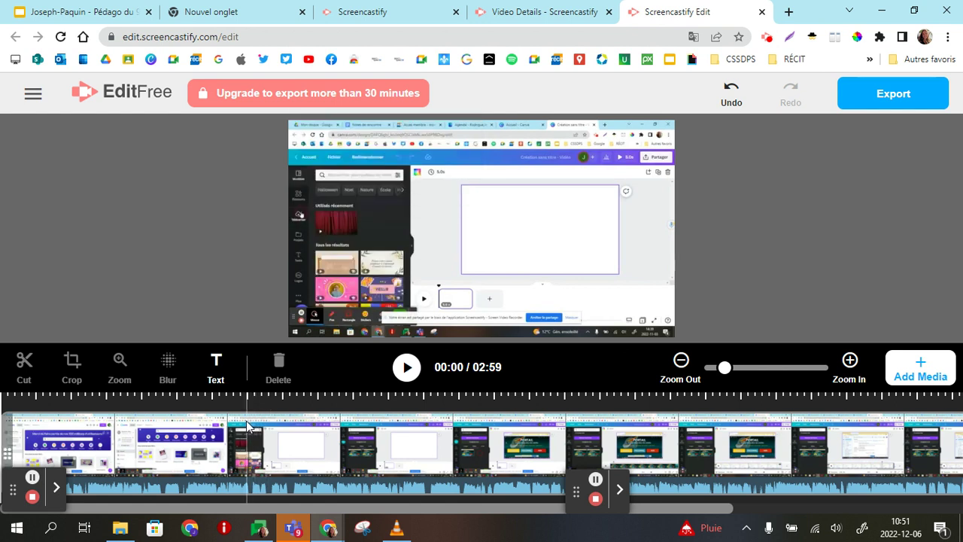
Mark the 00:34 position in the clip and trim away everything before it from the clip's start.
left_click(248, 426)
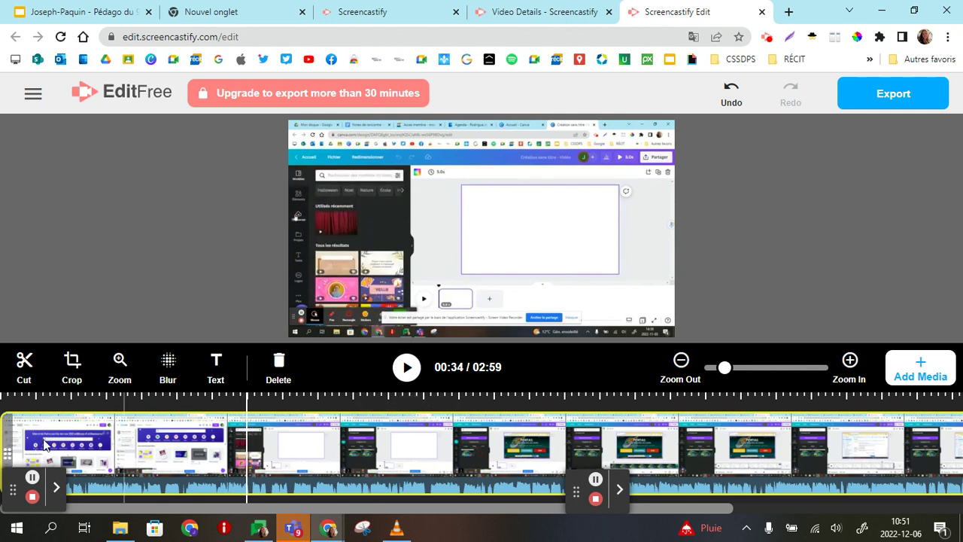
left_click(248, 445)
left_click(246, 449)
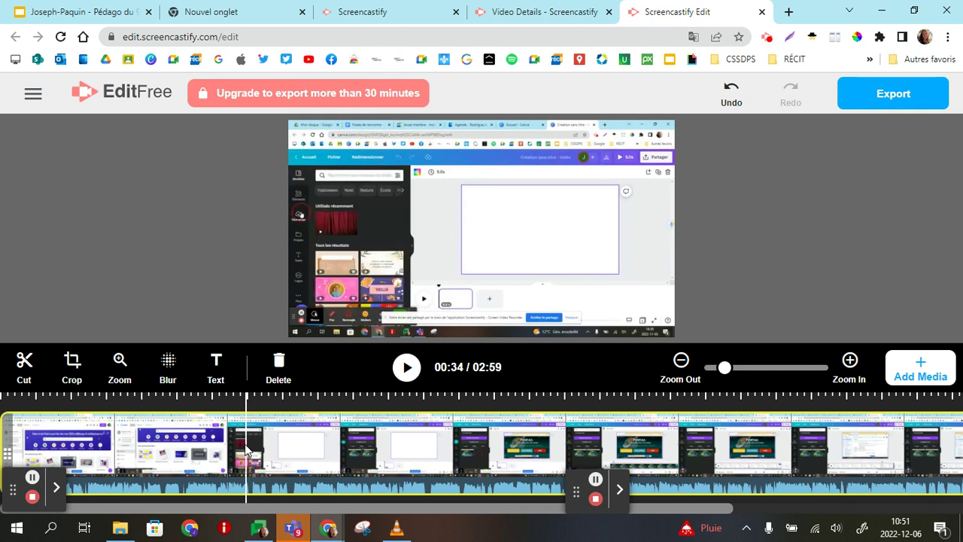
left_click(249, 487)
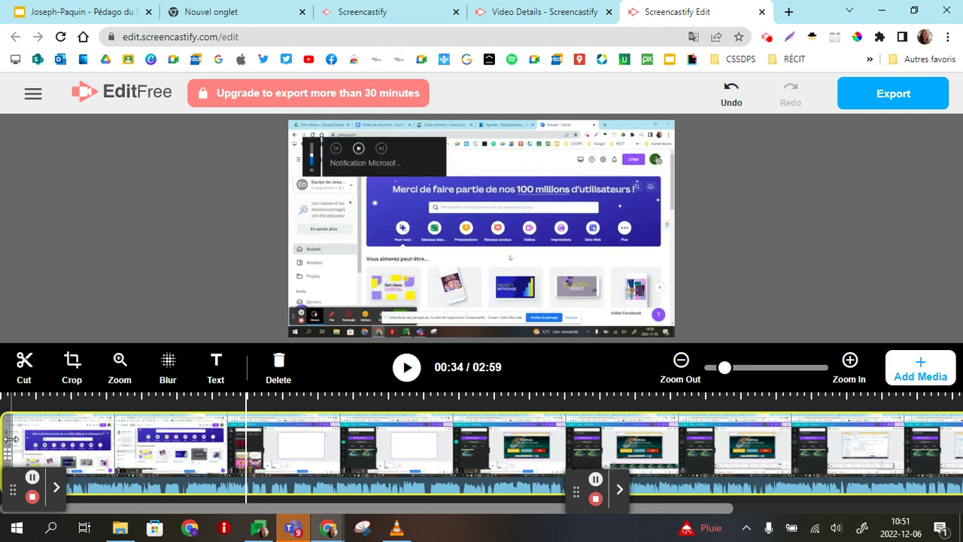
left_click_drag(9, 445, 252, 469)
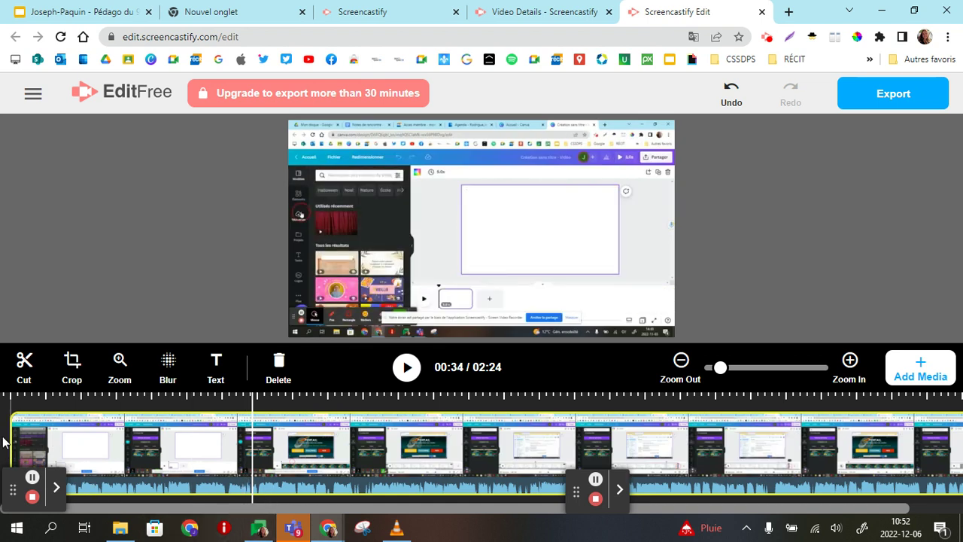
Trim the clip's end back to the 01:46 mark and check a frame near the middle.
left_click_drag(424, 511, 586, 502)
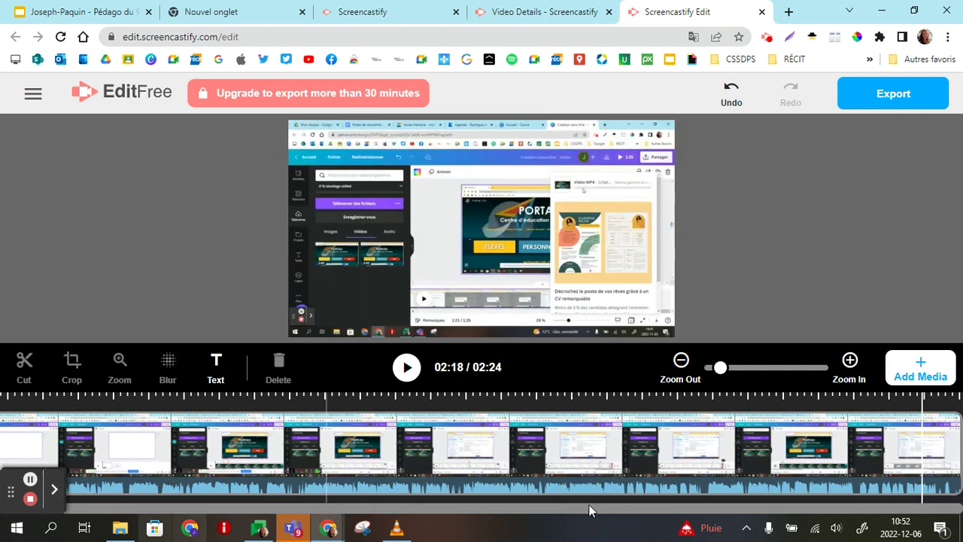
left_click(693, 460)
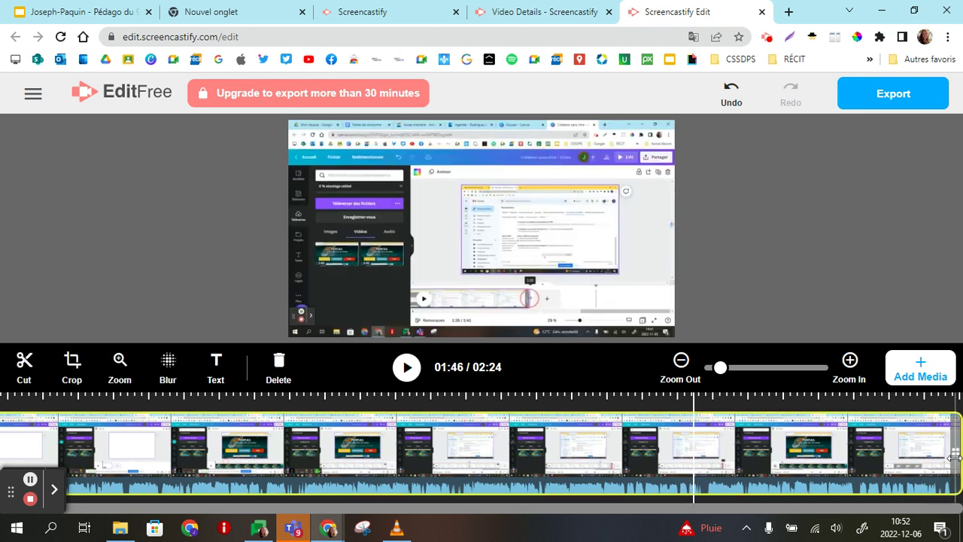
left_click_drag(949, 460, 684, 456)
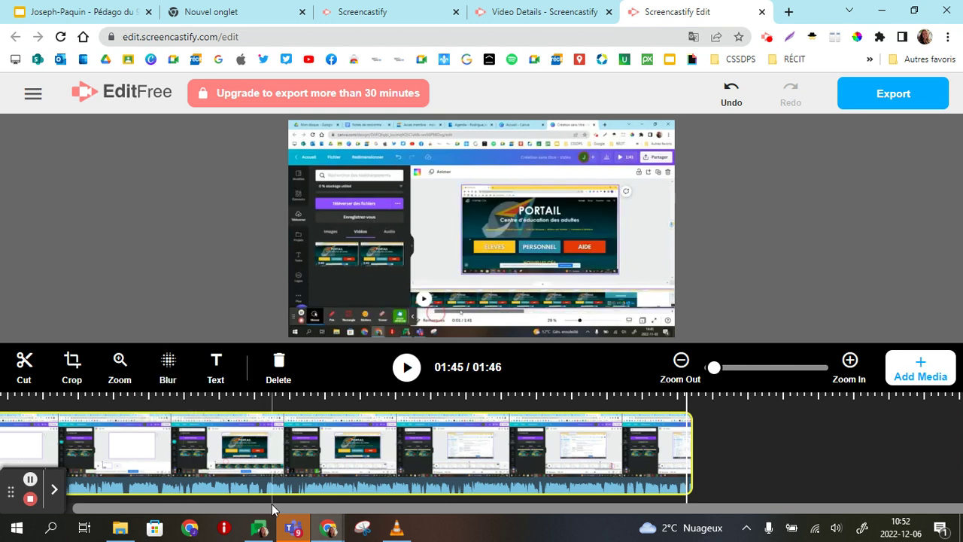
left_click(255, 467)
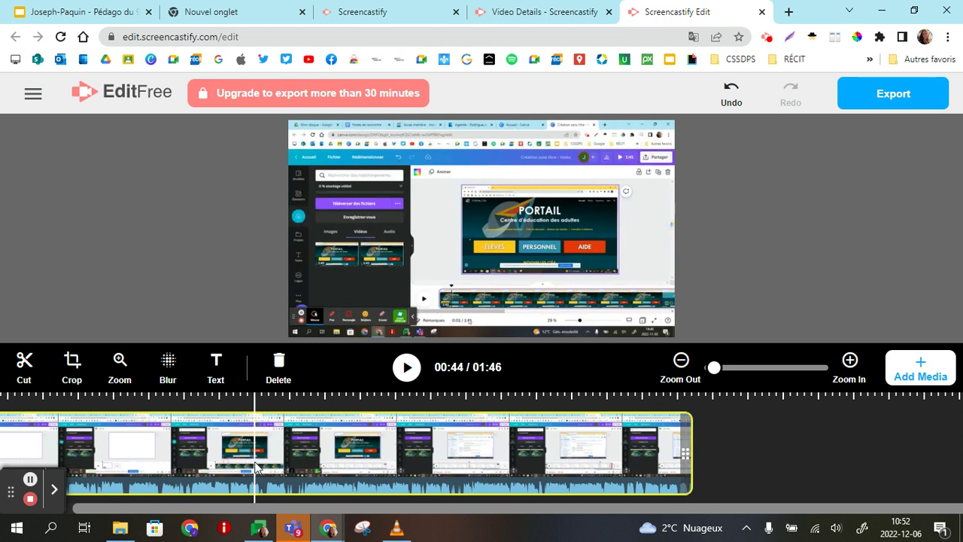
left_click(304, 459)
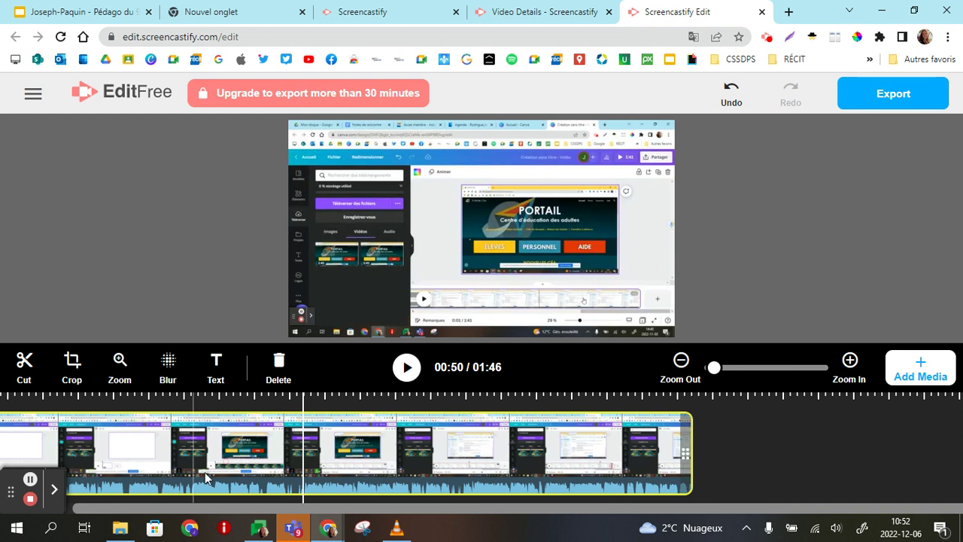
Export the trimmed video as an MP4 named Test and download it.
left_click(880, 102)
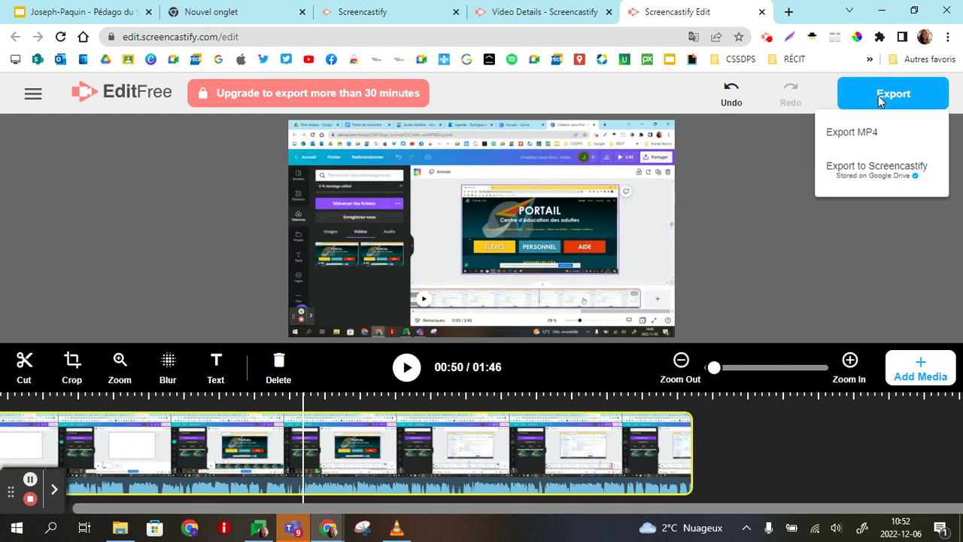
left_click(881, 136)
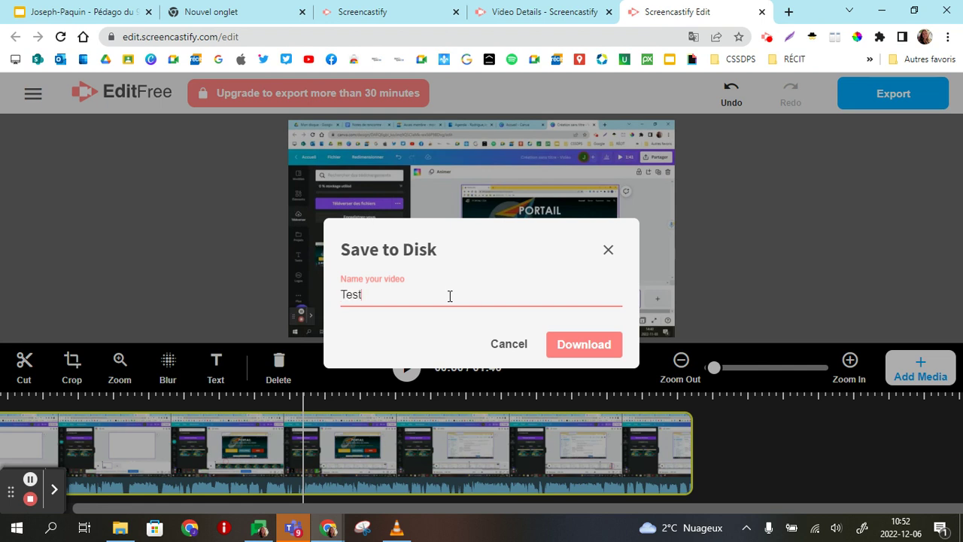
left_click(585, 351)
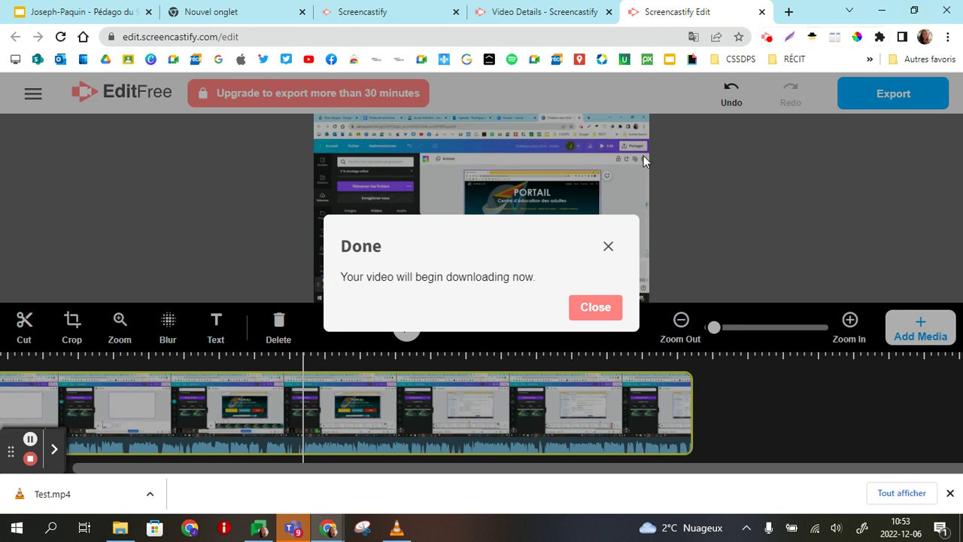
Switch to YouTube in a new browser tab, dismiss the chat notification and collapse the recording toolbar.
left_click(788, 12)
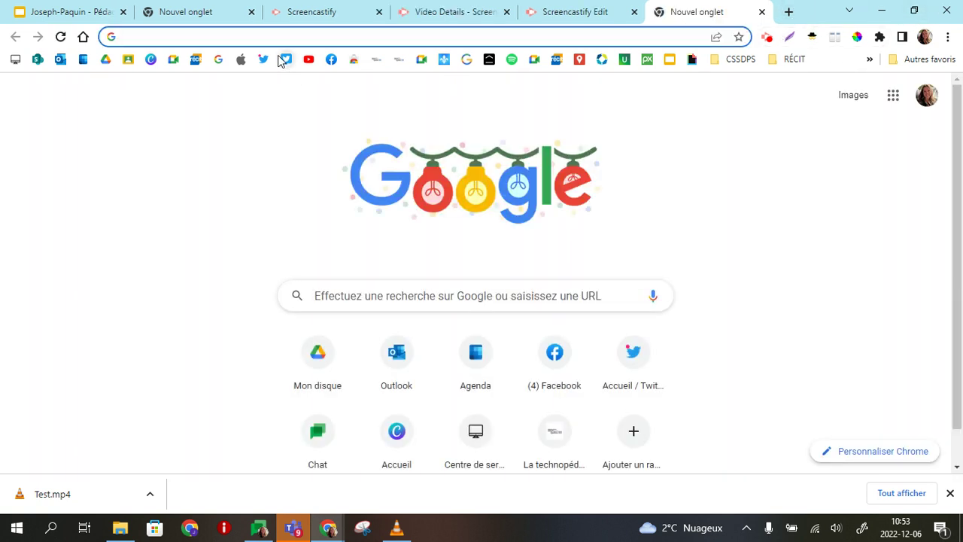
type("youtube.")
left_click(278, 56)
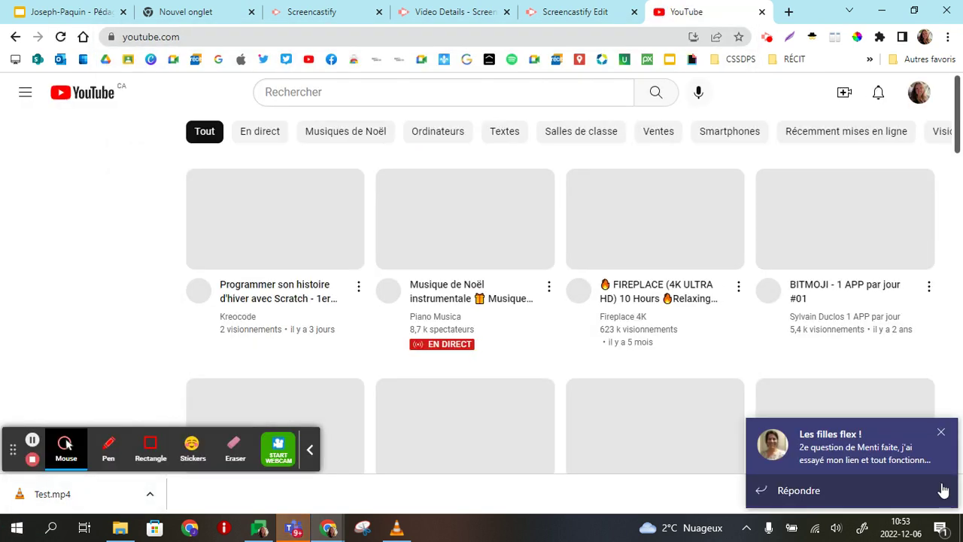
left_click(940, 432)
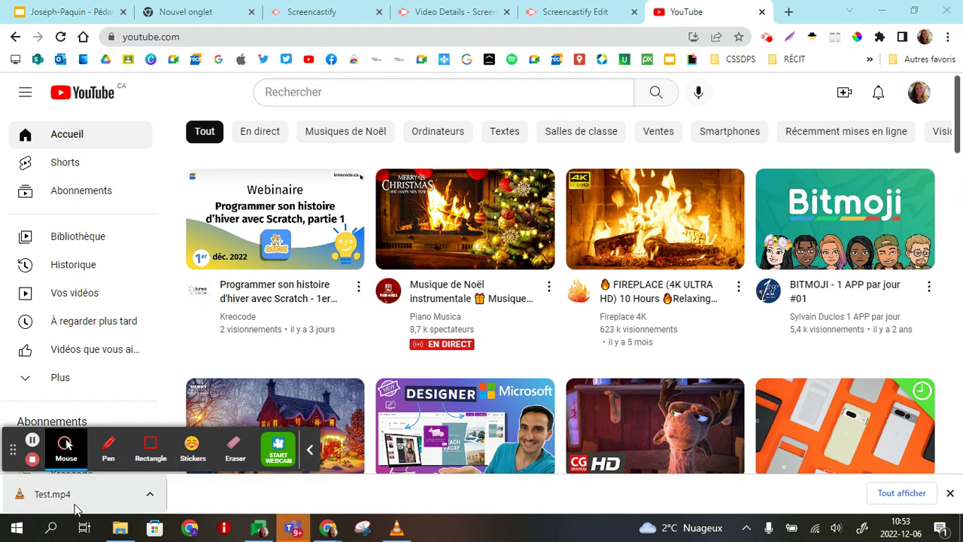
left_click(309, 452)
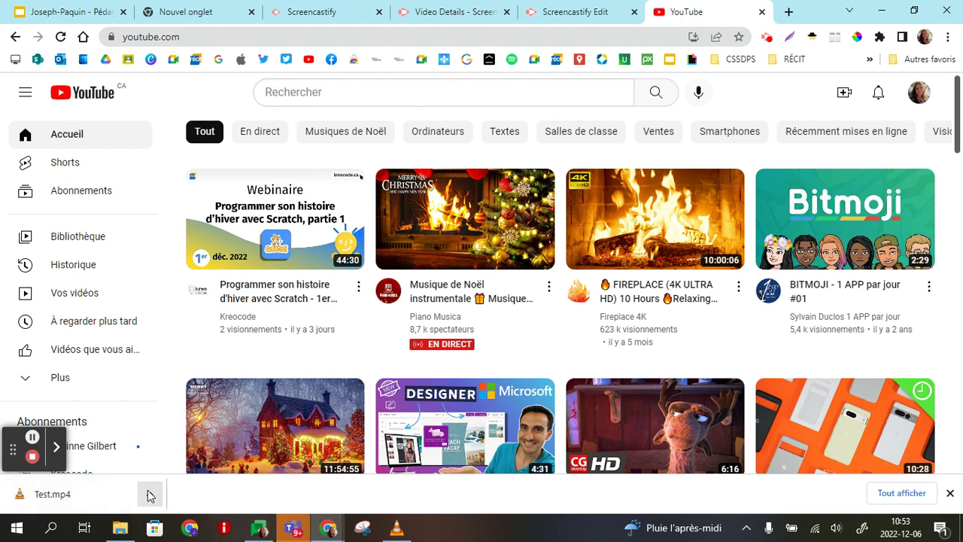
Start a YouTube video upload with the file Test.mp4 from the Téléchargements folder.
left_click(841, 105)
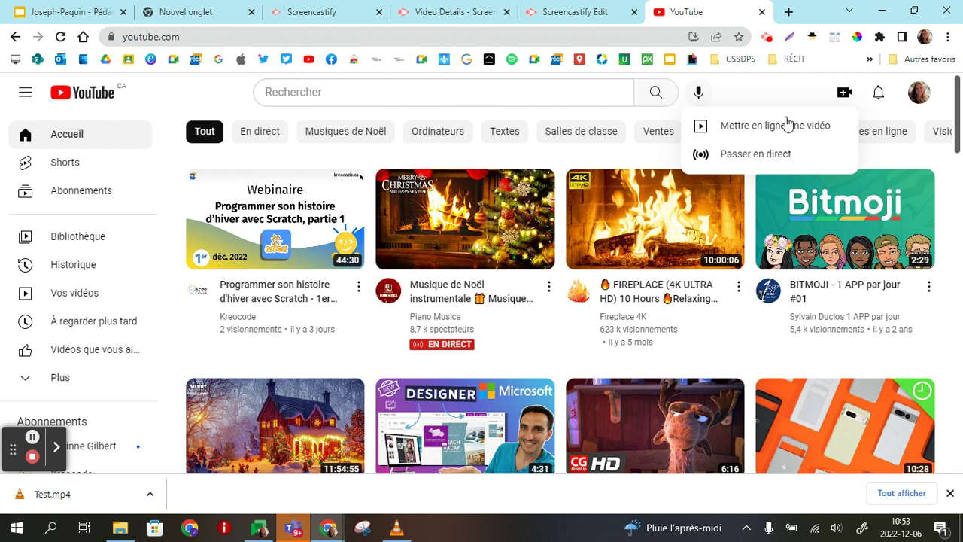
left_click(743, 126)
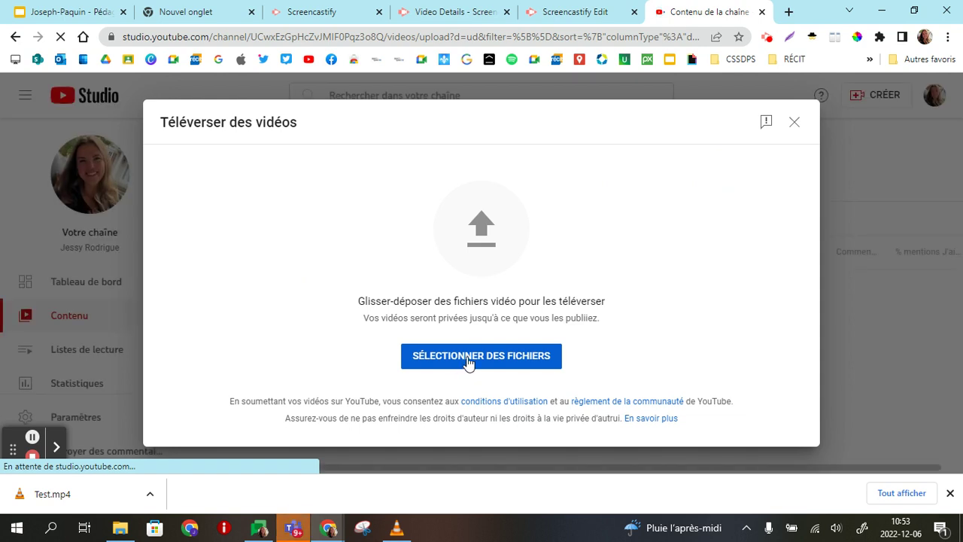
left_click(468, 361)
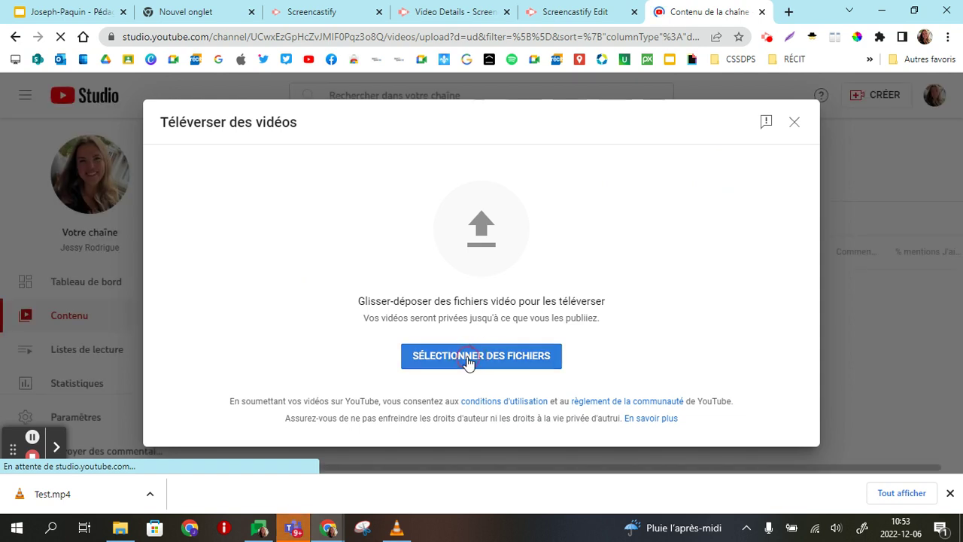
left_click(154, 138)
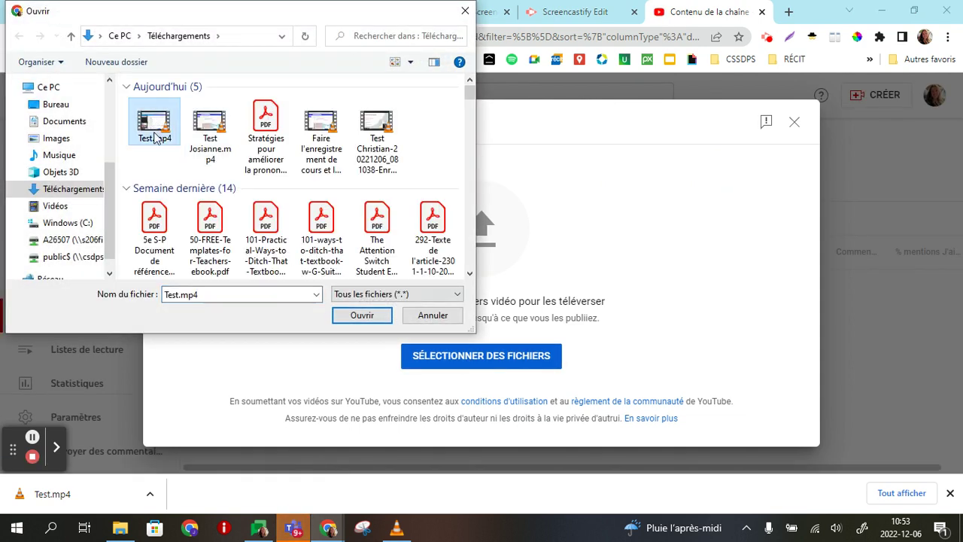
left_click(362, 316)
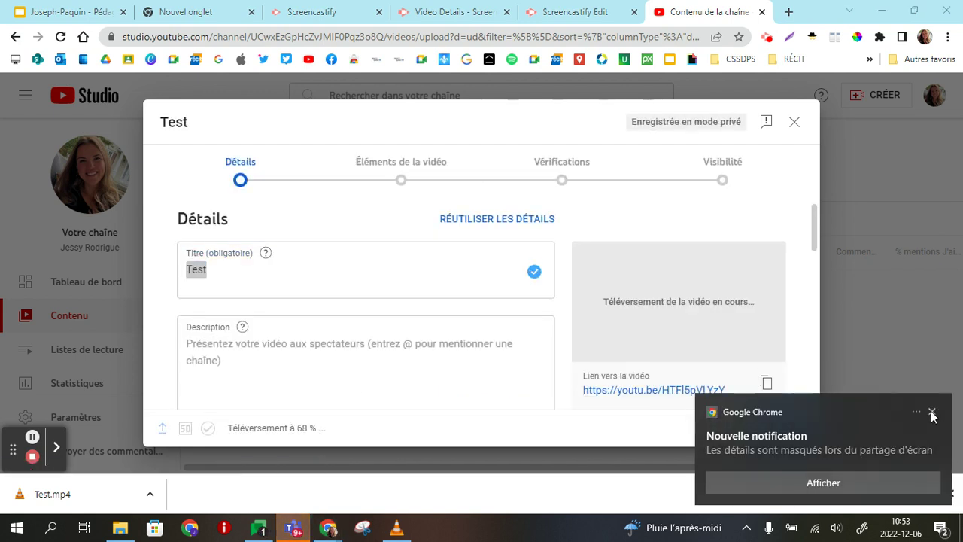
Mark the uploaded video as "Non, elle n'est pas destinée aux enfants" and advance to the Visibilité stage.
left_click(932, 411)
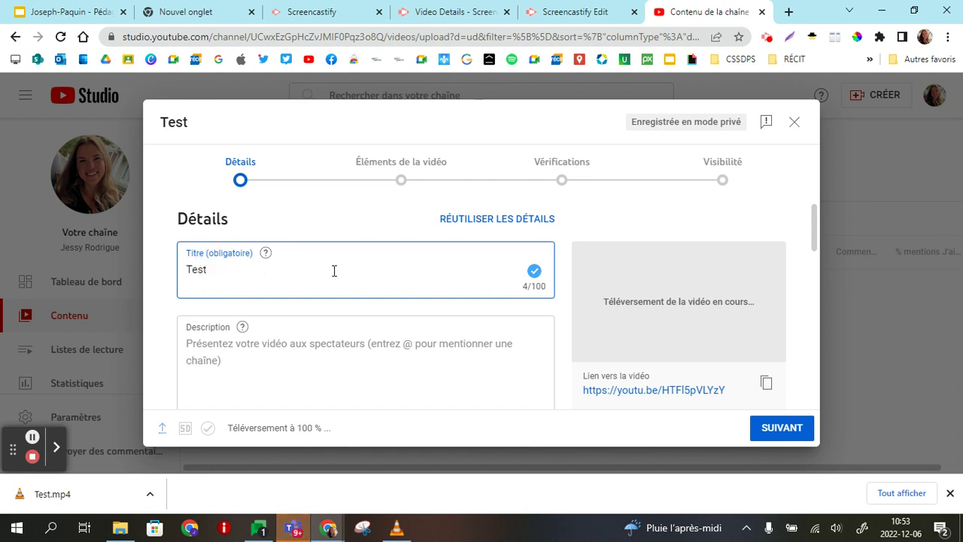
scroll(359, 284, "down", 10)
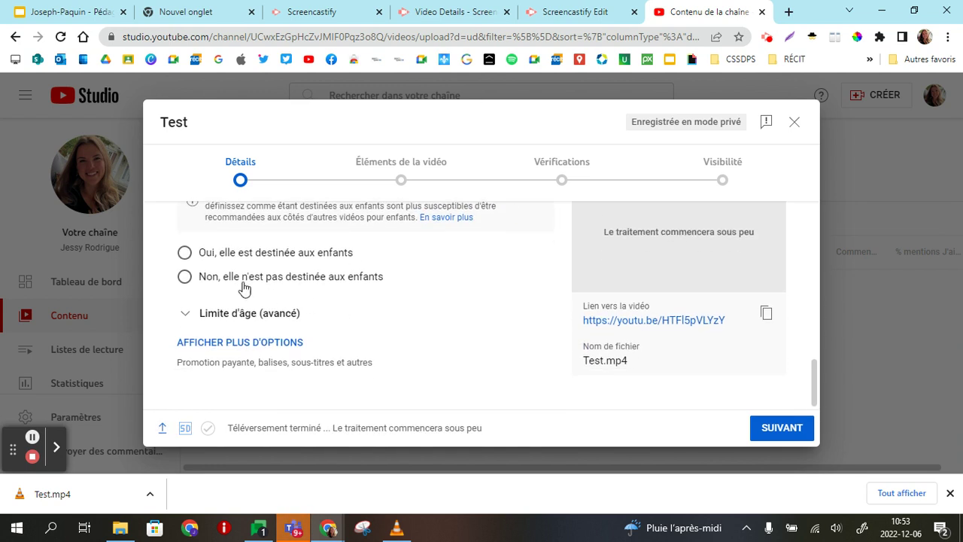
left_click(239, 284)
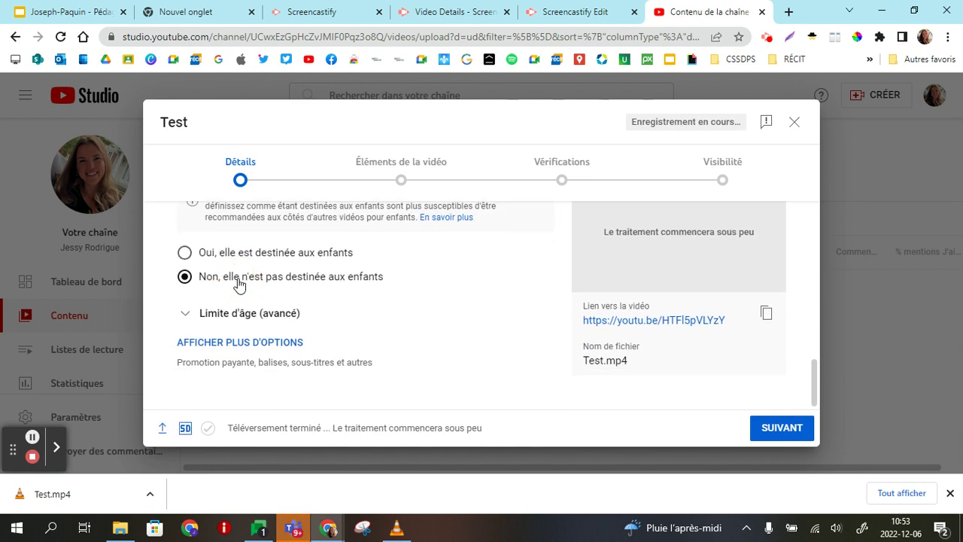
left_click(783, 428)
left_click(783, 428)
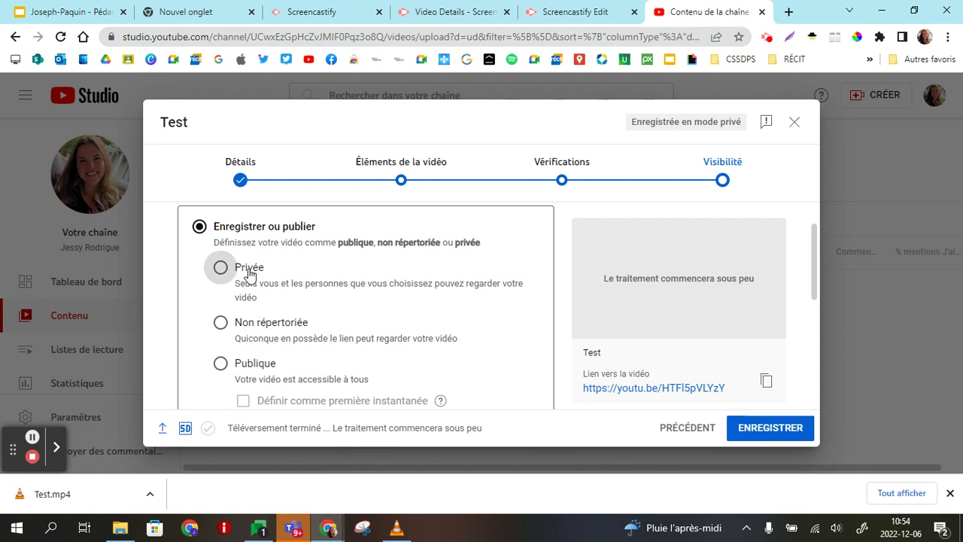
Set the video's visibility to Non répertoriée, save it and dismiss the processing dialog.
left_click(286, 332)
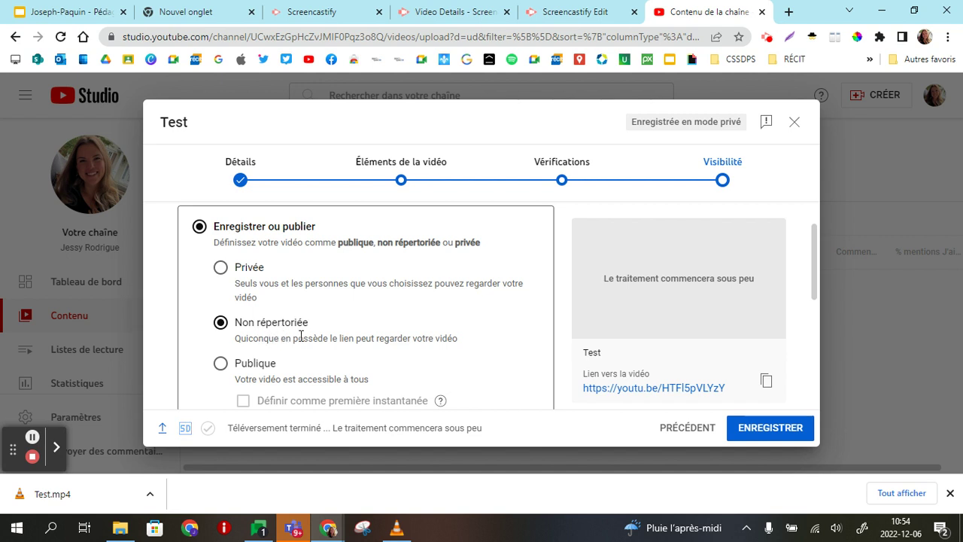
left_click(784, 434)
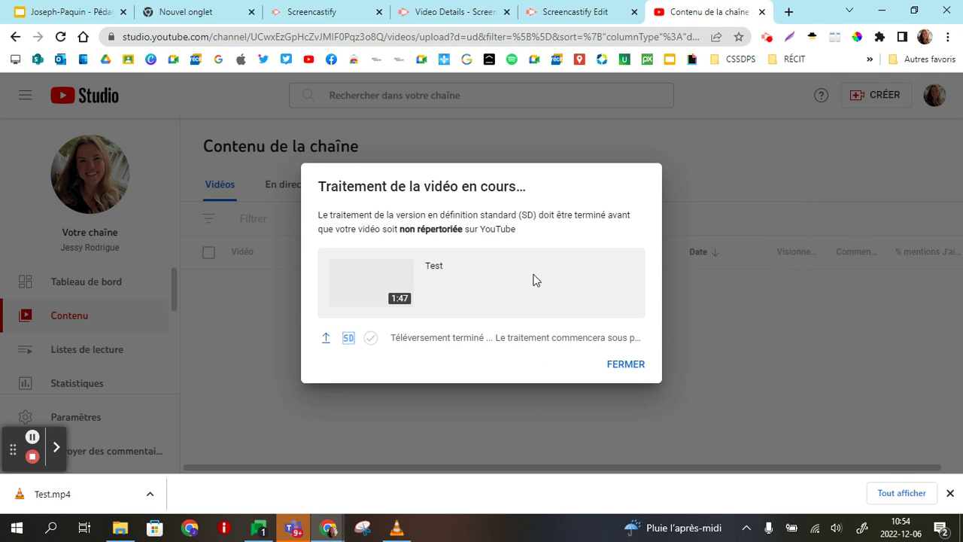
left_click(631, 367)
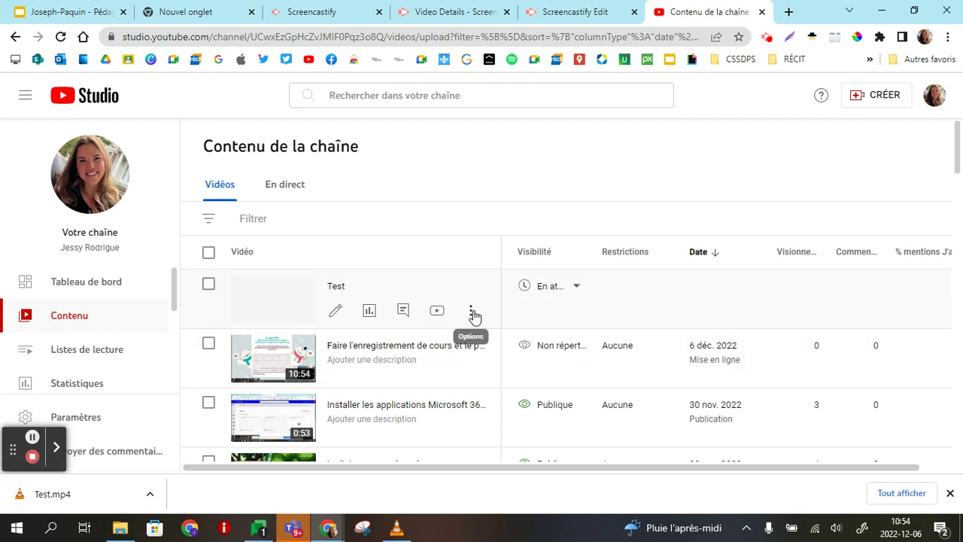
Copy the shareable link of the Test video from the channel content list.
left_click(472, 315)
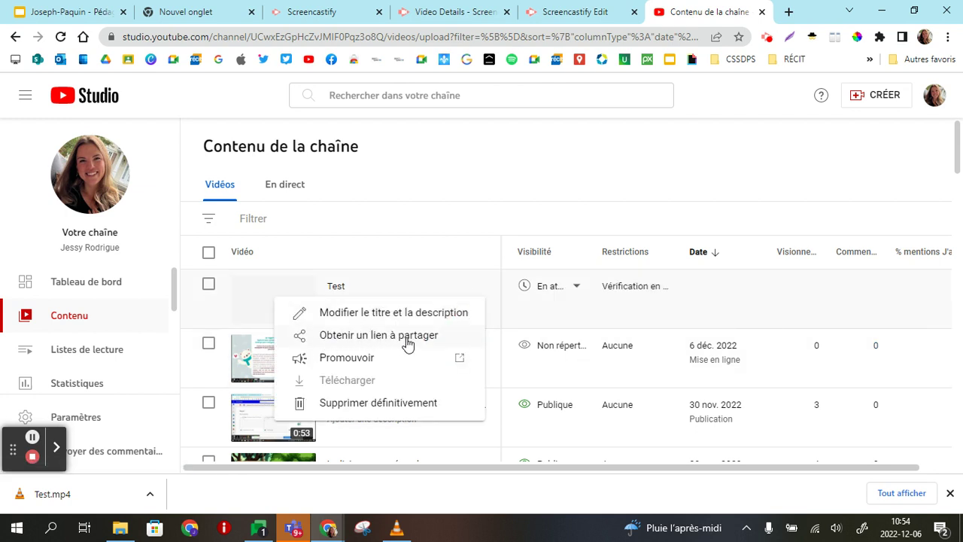
left_click(433, 340)
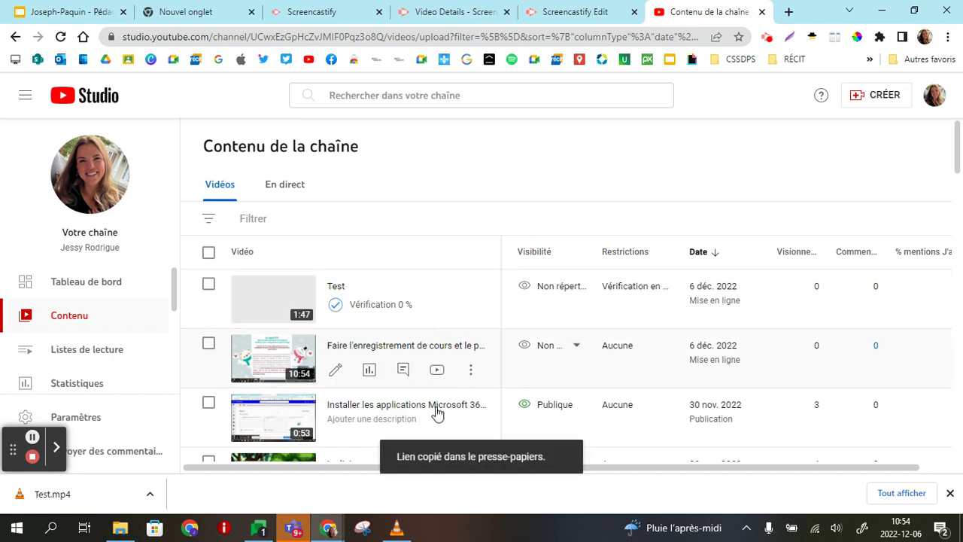